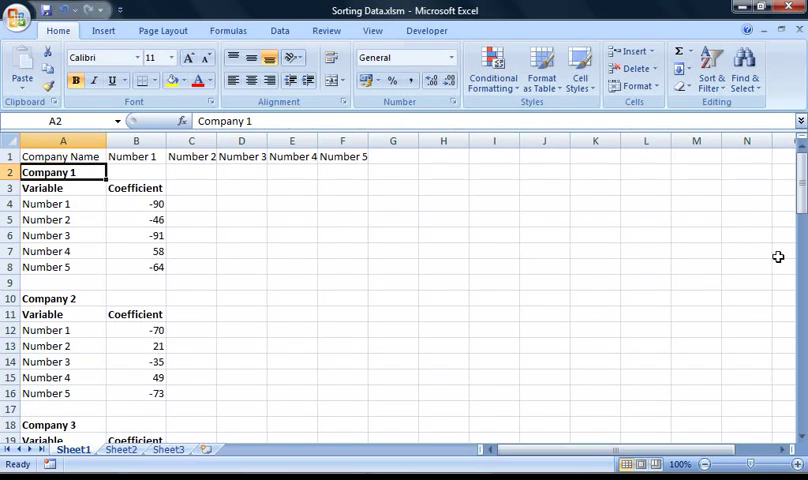
pyautogui.moveTo(801, 175)
pyautogui.mouseDown()
pyautogui.moveTo(803, 278)
pyautogui.moveTo(802, 150)
pyautogui.mouseUp()
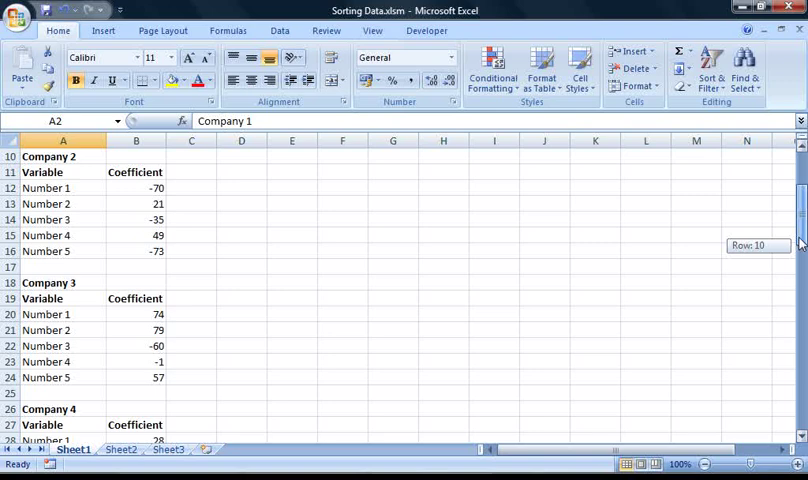
# Show the Developer ribbon with the macro tools
pyautogui.click(427, 30)
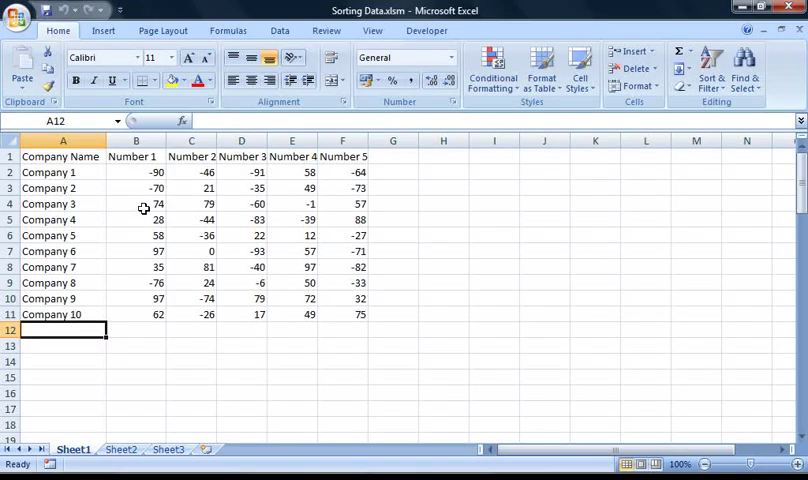
# Open the EviewsOutputs.xlsx workbook from the Open dialog
pyautogui.click(17, 13)
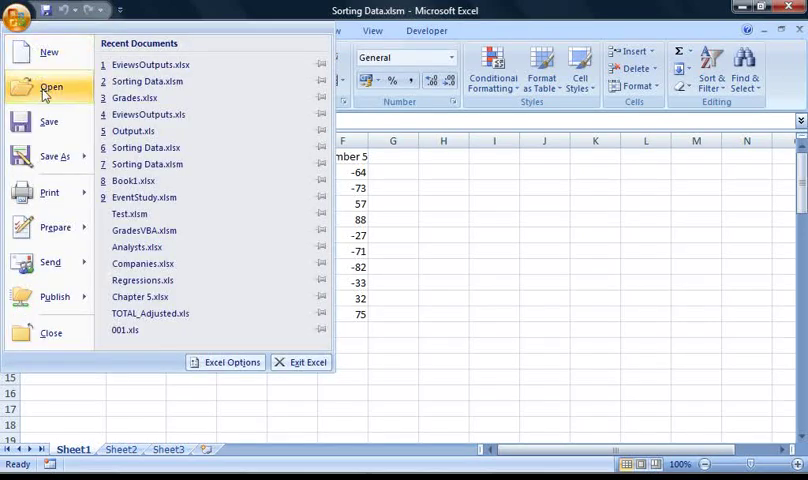
pyautogui.click(50, 88)
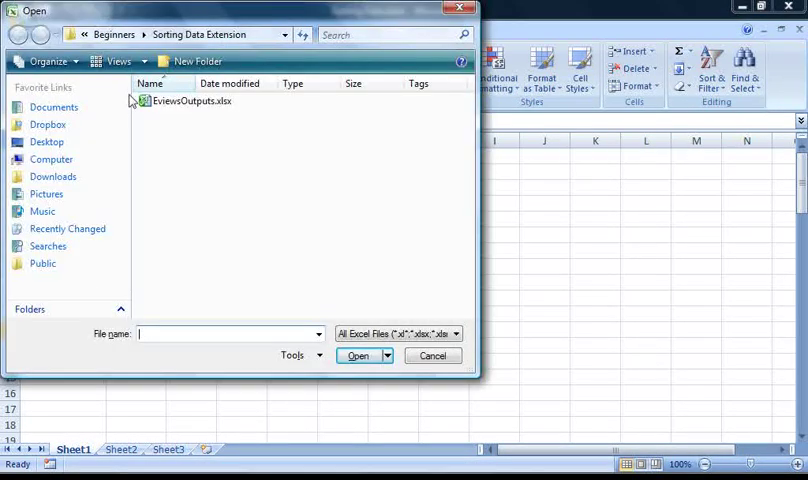
pyautogui.doubleClick(180, 101)
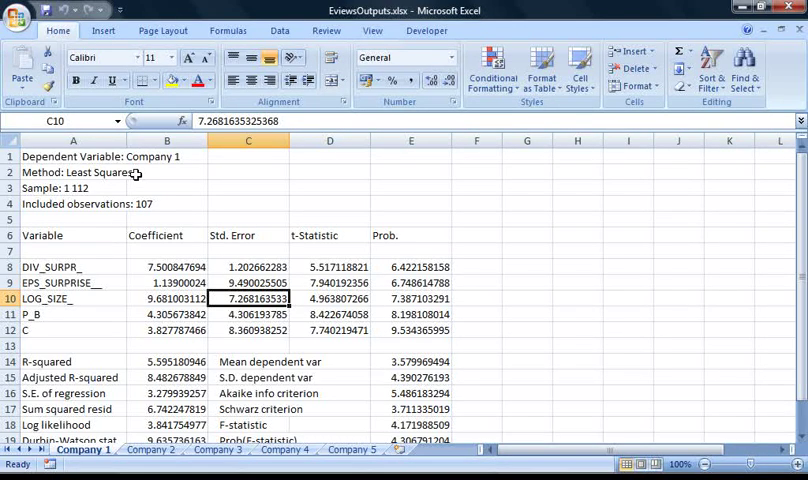
# Review the Company 2 and Company 3 regression sheets, then return to Company 1
pyautogui.click(110, 158)
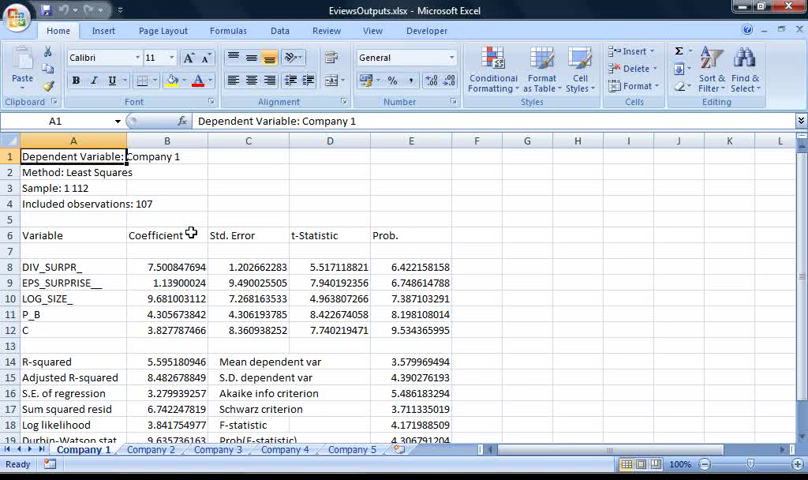
pyautogui.click(152, 449)
pyautogui.click(218, 449)
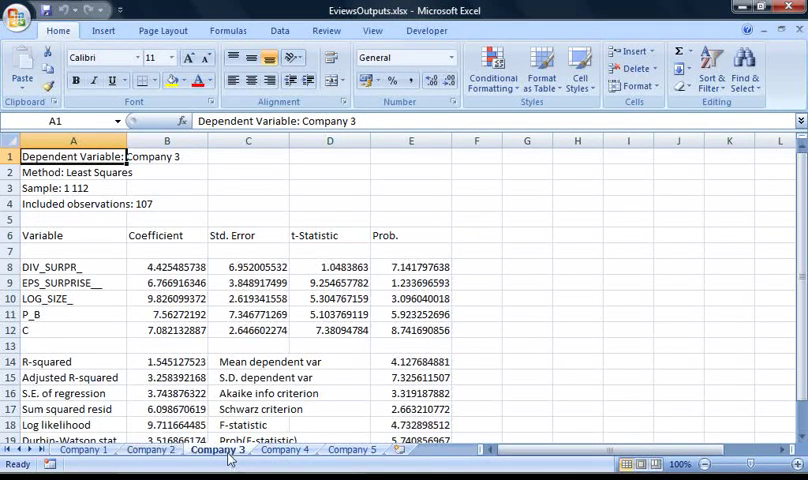
pyautogui.click(86, 450)
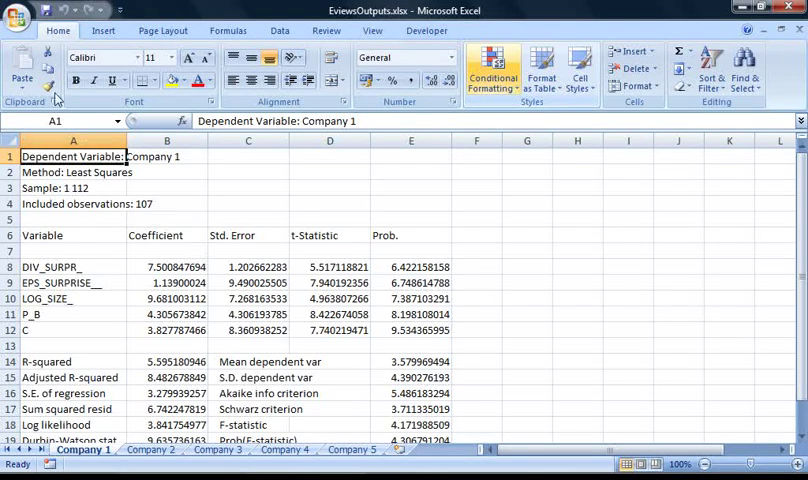
# Create a blank workbook for the 'Company Name' header and switch back to EviewsOutputs
pyautogui.click(16, 14)
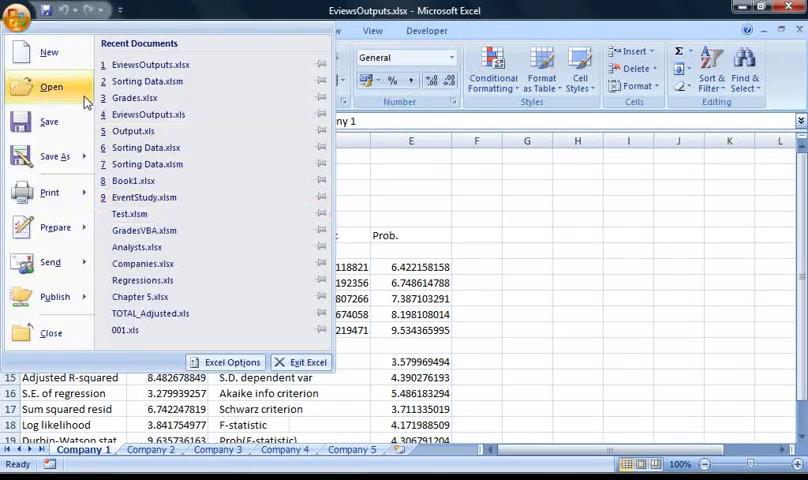
pyautogui.click(49, 52)
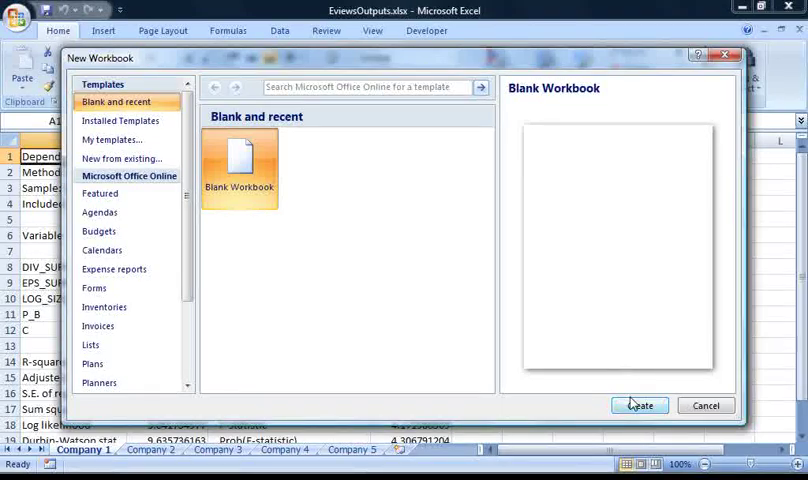
pyautogui.click(640, 405)
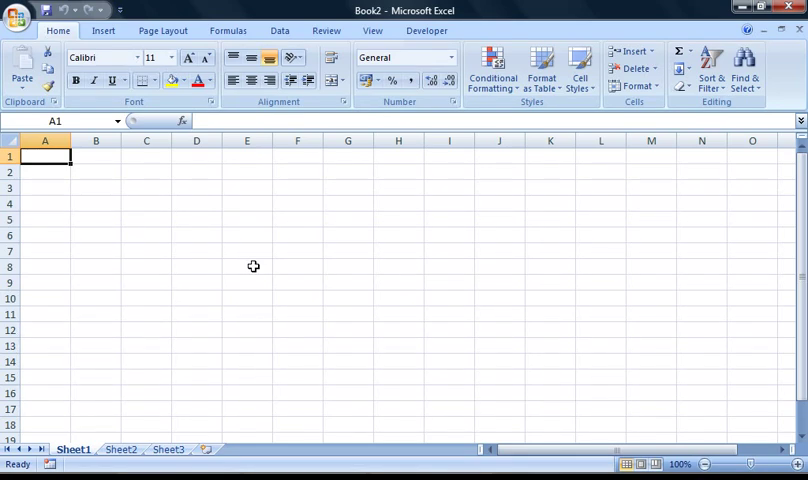
pyautogui.write('Company')
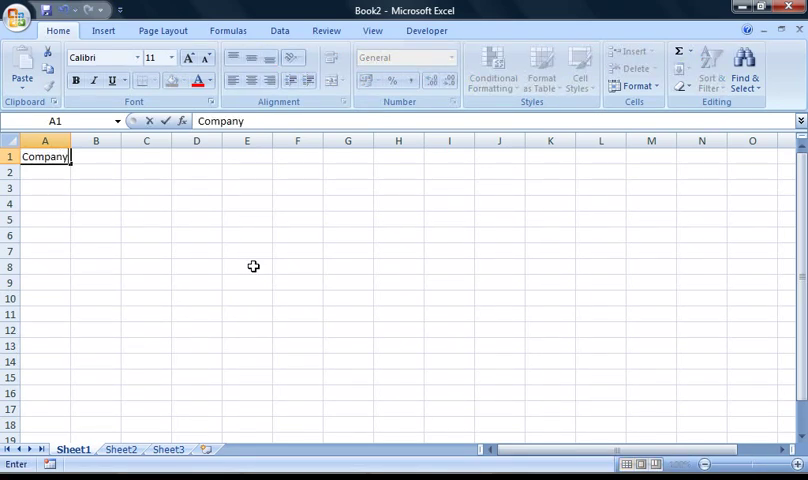
pyautogui.write(' Name')
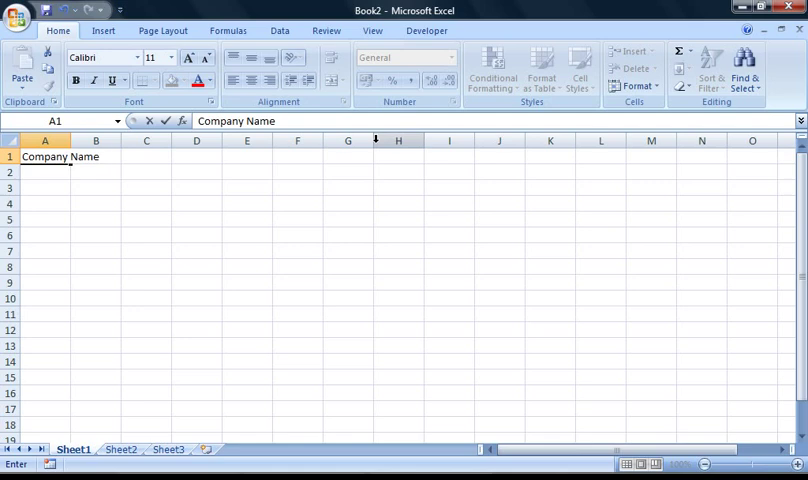
pyautogui.hotkey('ctrl', 'Tab')
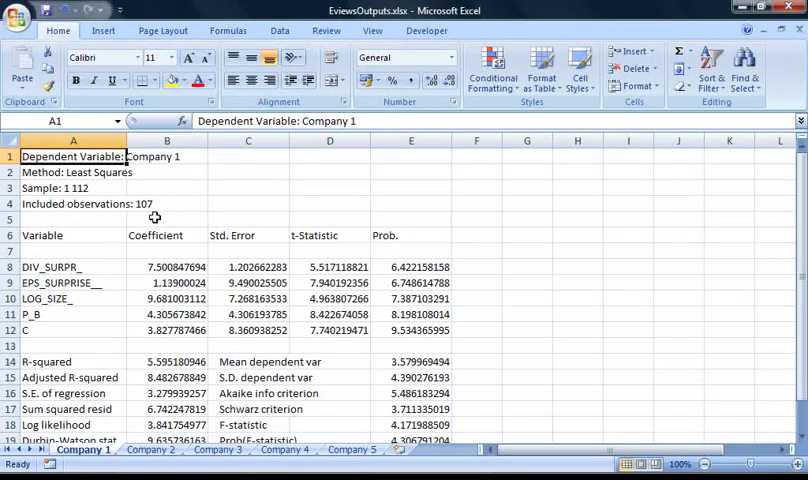
# Copy Company 1's variable names A8:A12 (DIV_SURPR_ down to C) and switch to Book2
pyautogui.moveTo(45, 267); pyautogui.dragTo(77, 324)
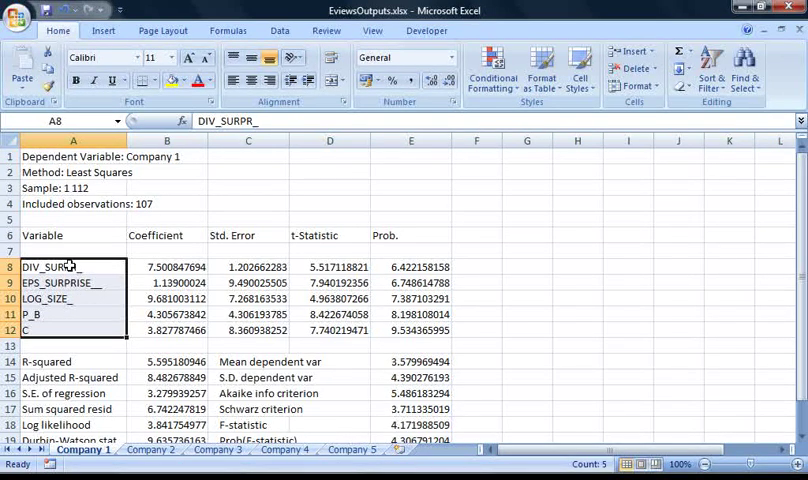
pyautogui.rightClick(72, 266)
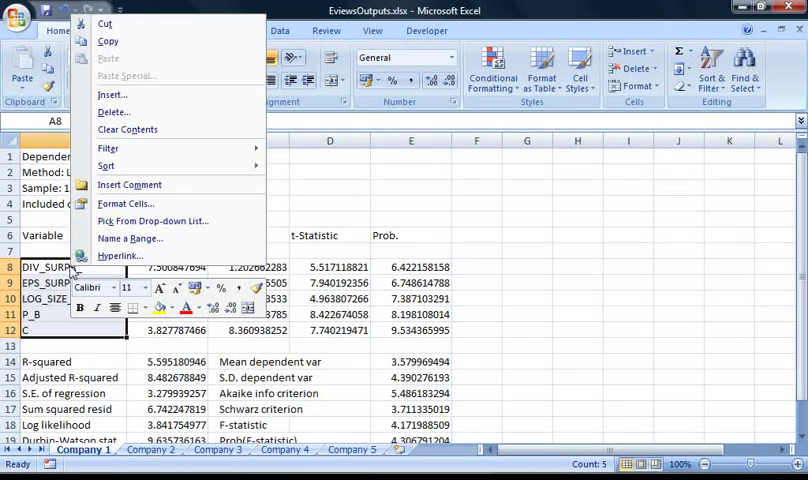
pyautogui.click(108, 41)
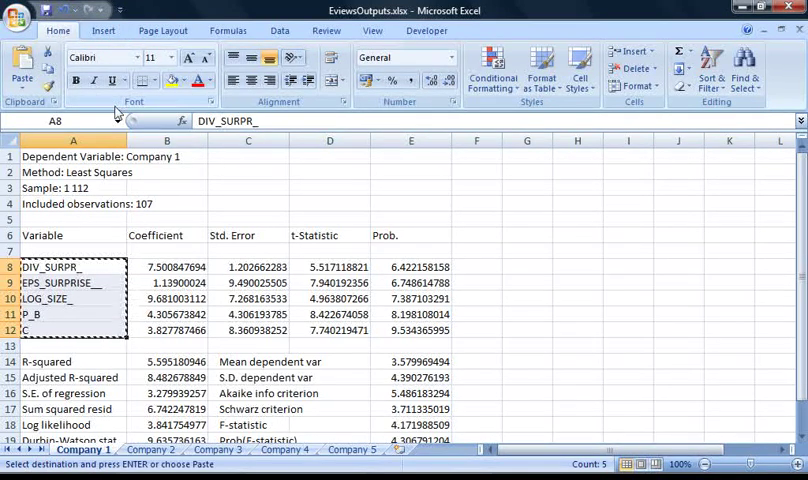
pyautogui.hotkey('ctrl', 'Tab')
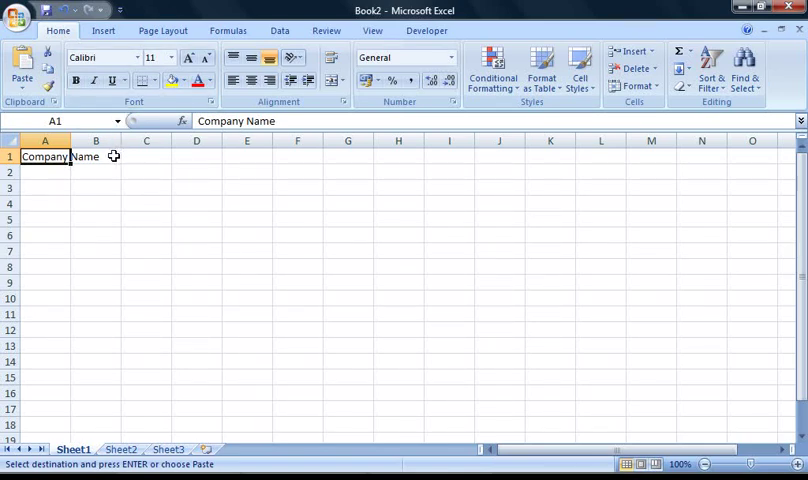
# Paste the names transposed across row 1 starting at B1 via Paste Special
pyautogui.rightClick(112, 157)
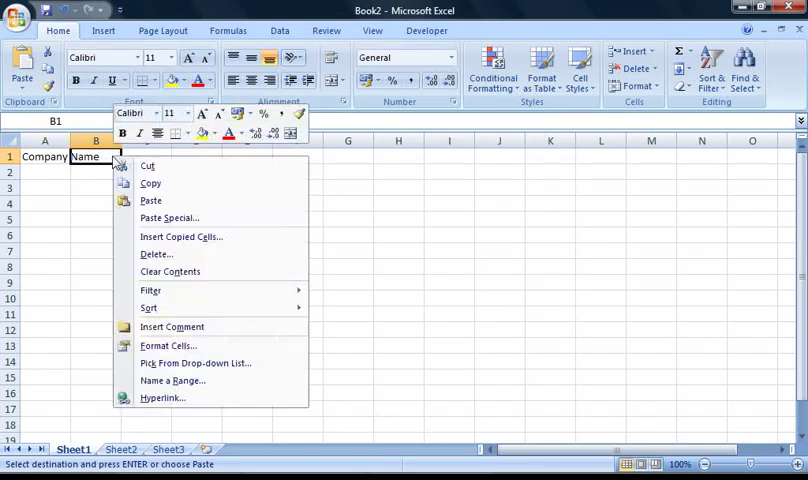
pyautogui.click(170, 218)
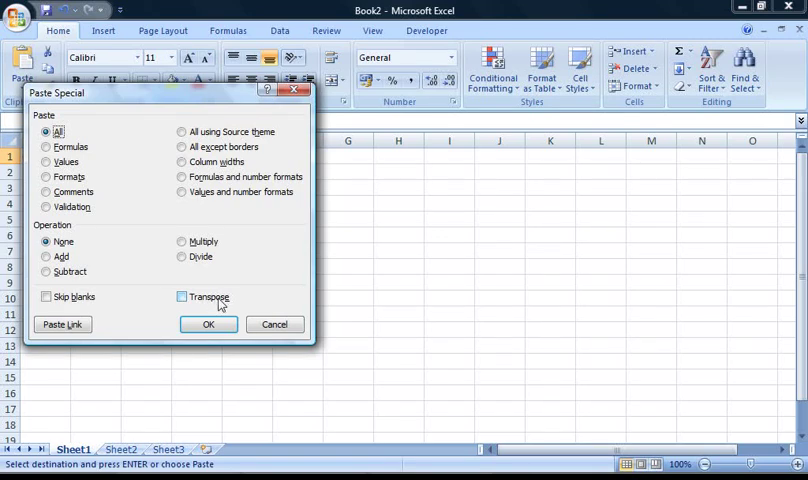
pyautogui.click(182, 297)
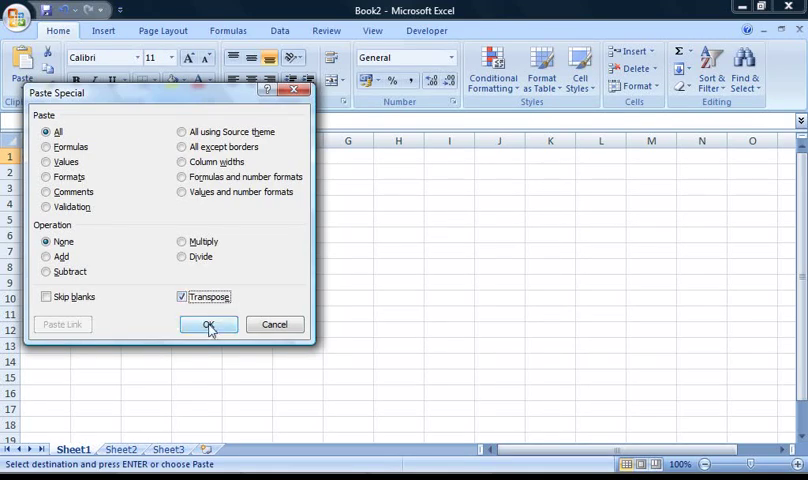
pyautogui.click(210, 325)
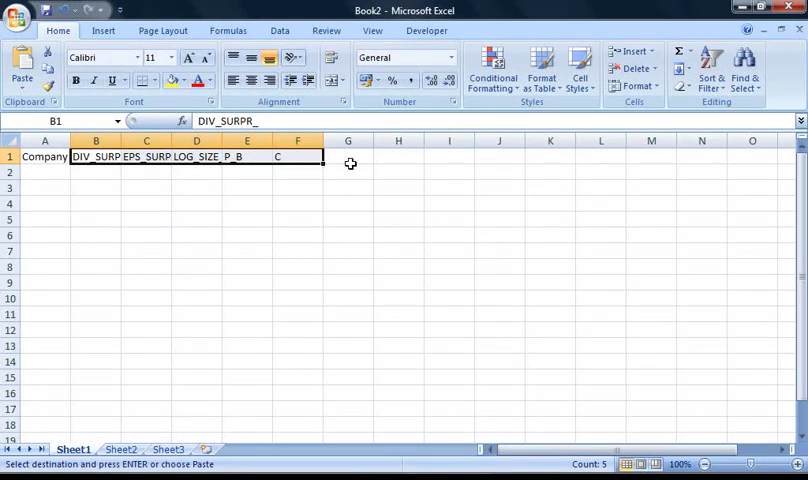
# Add the Adjusted R-Squared heading in G1 and set columns A:G to width 15
pyautogui.click(344, 157)
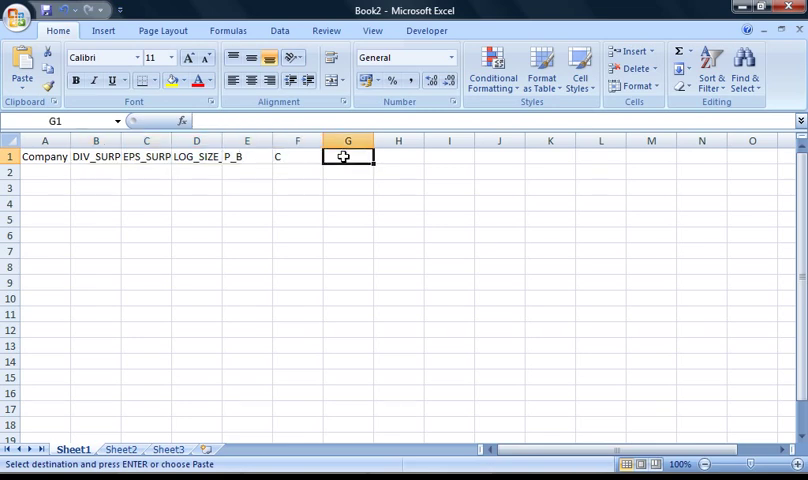
pyautogui.write('Adjuste')
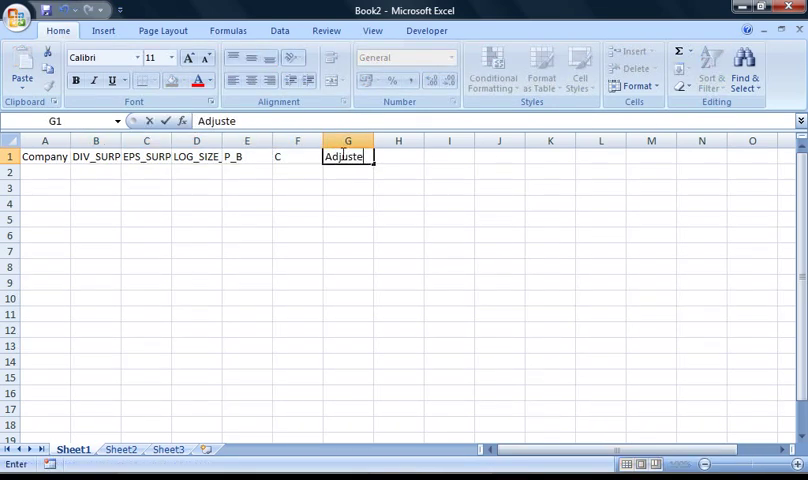
pyautogui.write('d R-Sq')
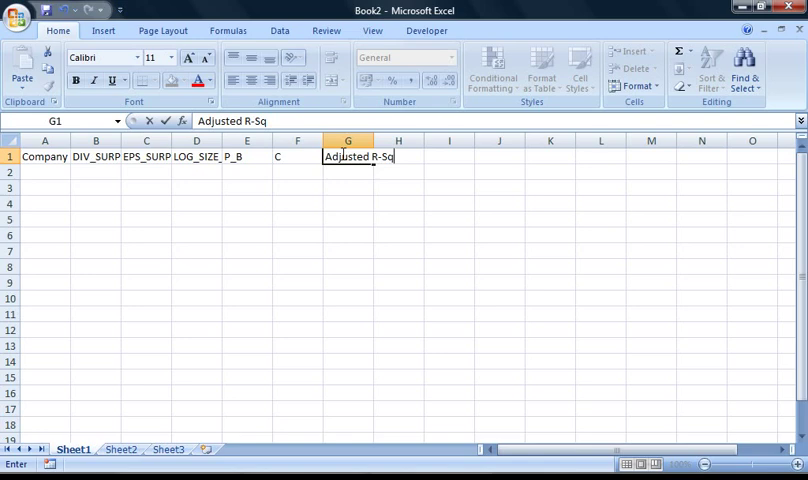
pyautogui.write('uared')
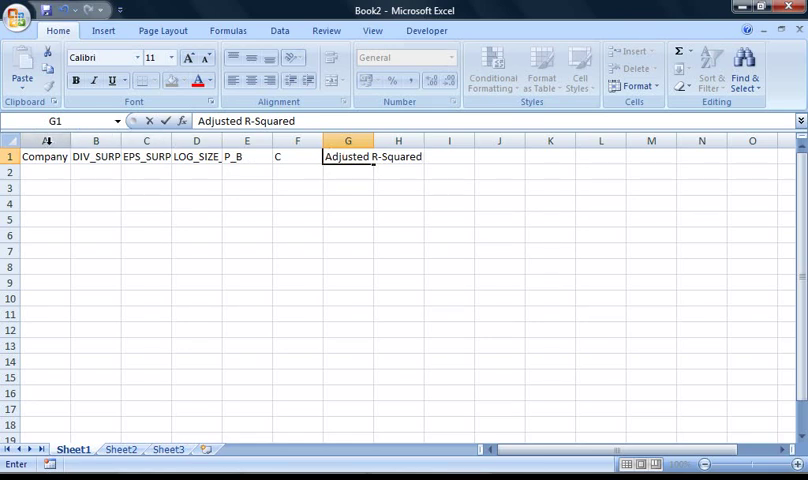
pyautogui.moveTo(46, 140); pyautogui.dragTo(335, 141)
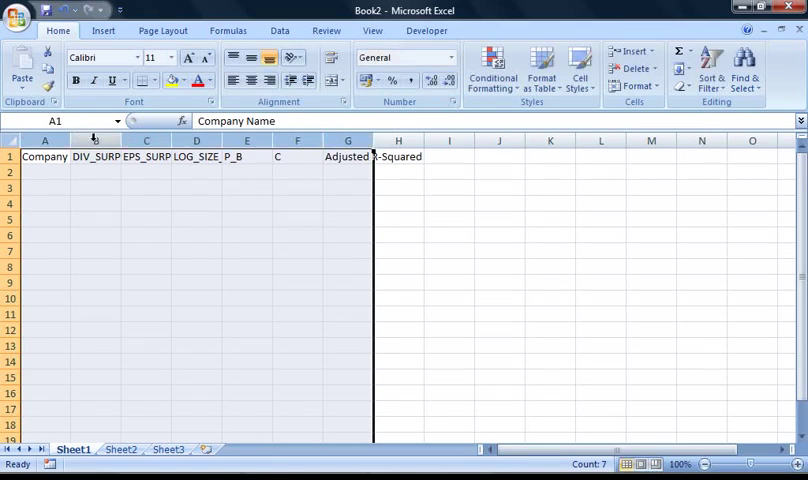
pyautogui.rightClick(205, 141)
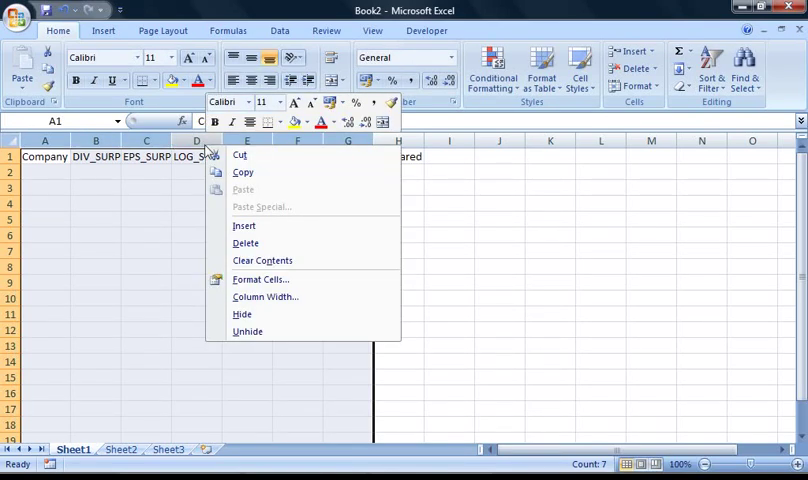
pyautogui.click(264, 297)
pyautogui.write('1')
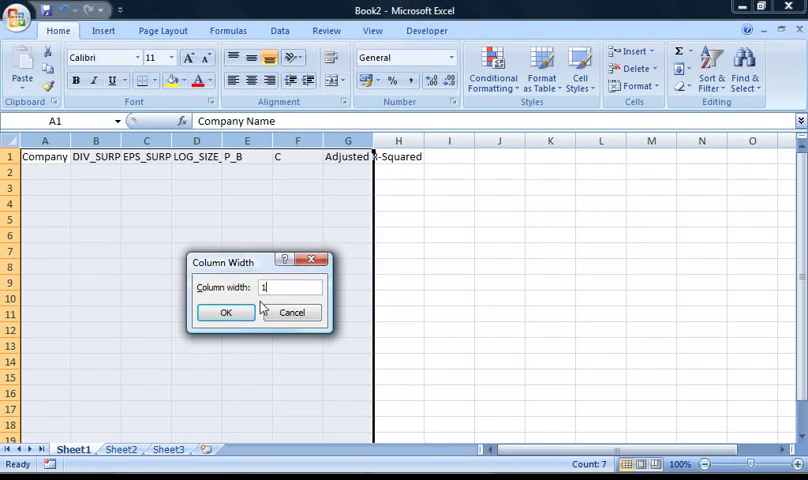
pyautogui.write('5')
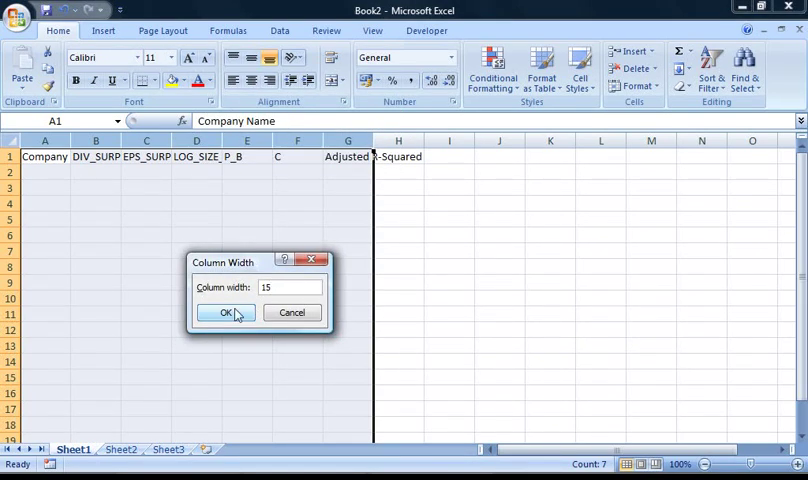
pyautogui.click(226, 313)
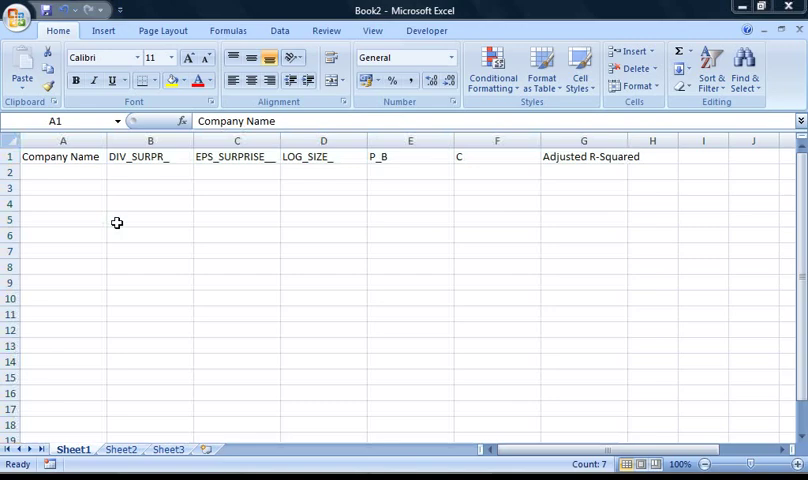
# Copy Company 1's regression output A1:E19 and return to Book2 at cell A2
pyautogui.hotkey('ctrl', 'Tab')
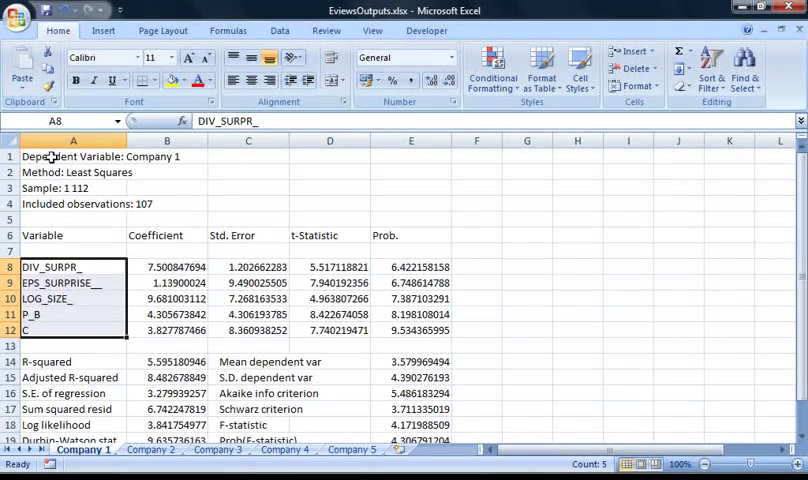
pyautogui.moveTo(50, 157)
pyautogui.mouseDown()
pyautogui.moveTo(365, 380)
pyautogui.moveTo(435, 405)
pyautogui.mouseUp()
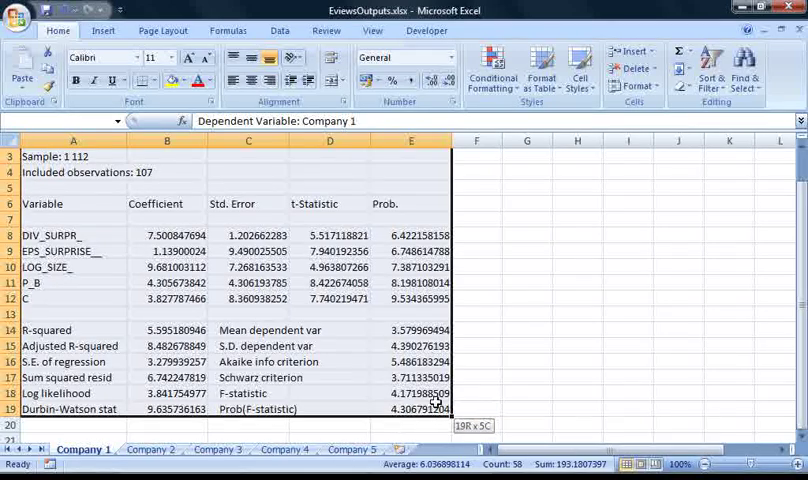
pyautogui.rightClick(415, 376)
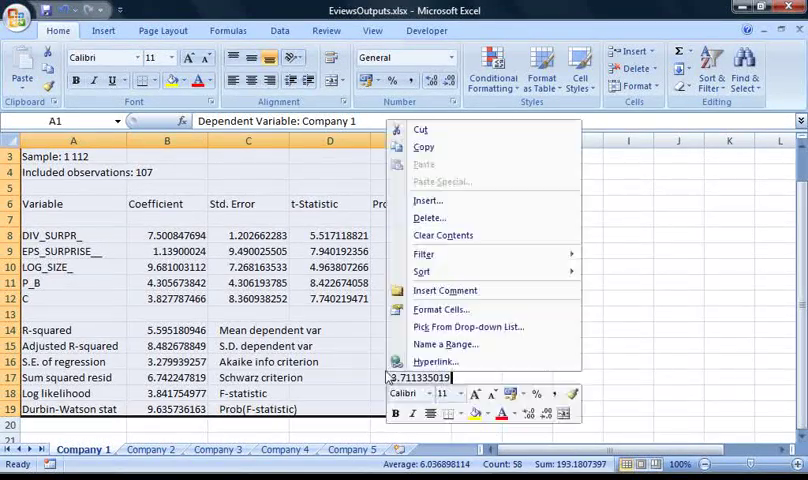
pyautogui.click(425, 147)
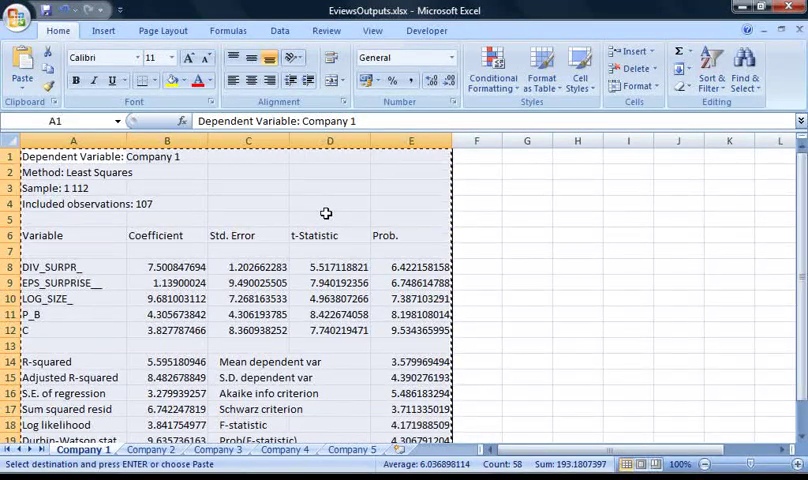
pyautogui.hotkey('ctrl', 'Tab')
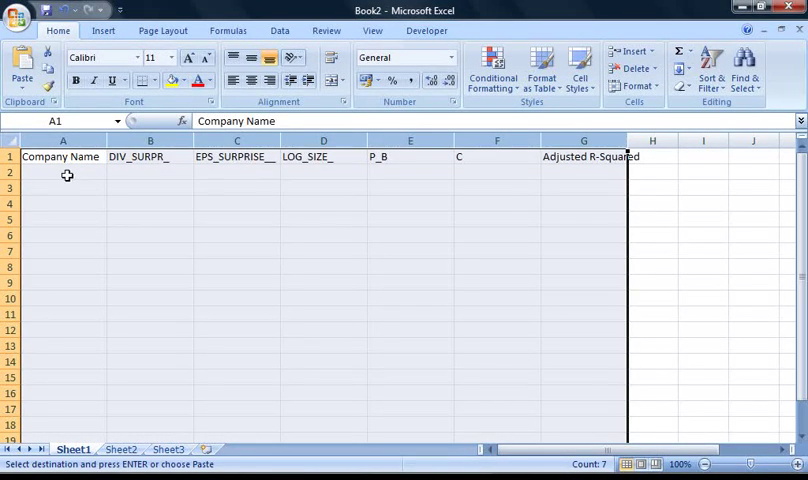
pyautogui.click(66, 173)
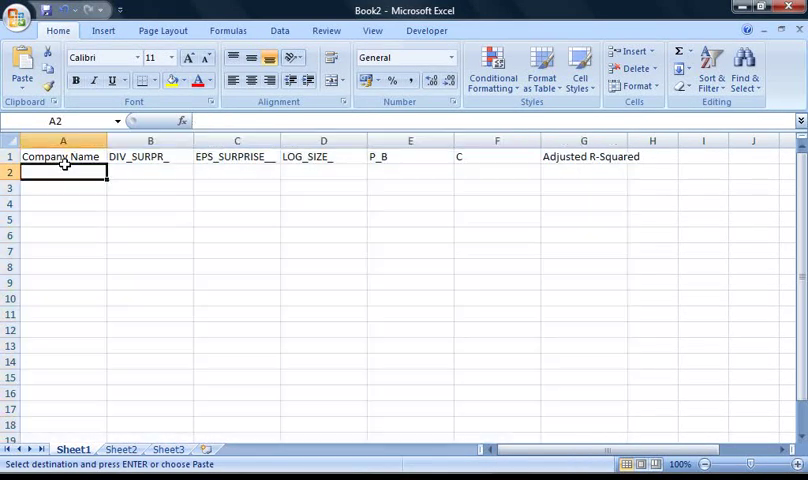
# Start recording macro PasteAndSort with shortcut Ctrl+Shift+A using relative references
pyautogui.click(427, 30)
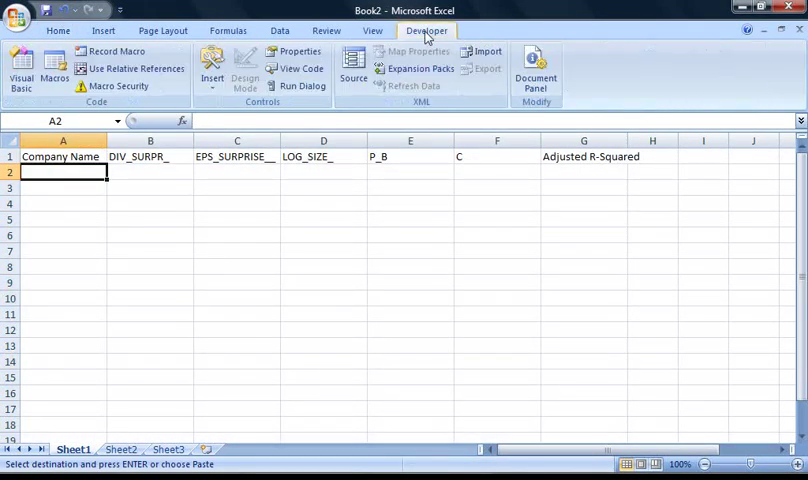
pyautogui.click(117, 51)
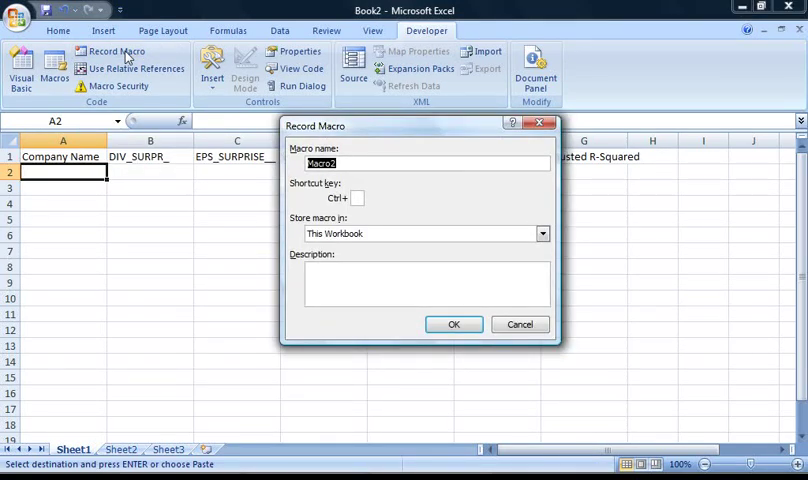
pyautogui.write('Paste')
pyautogui.write('AndSort')
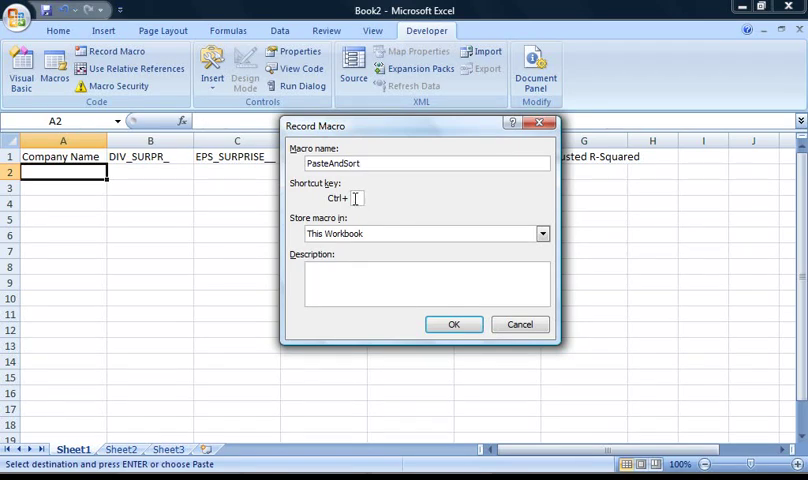
pyautogui.write('Z')
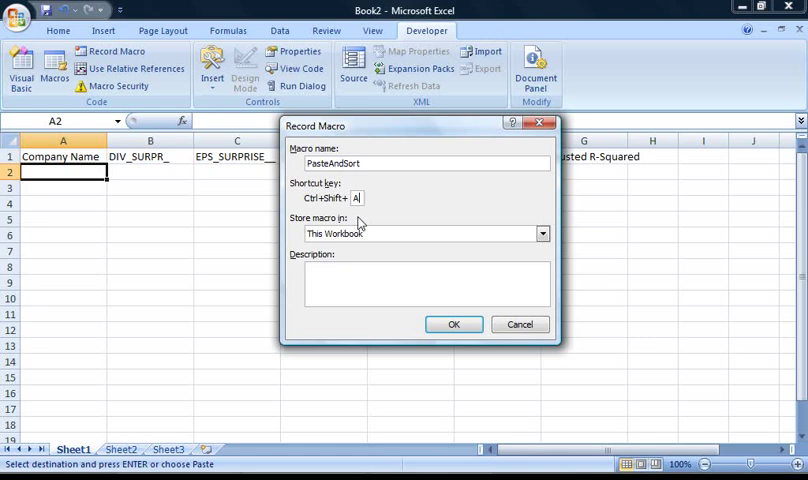
pyautogui.click(454, 324)
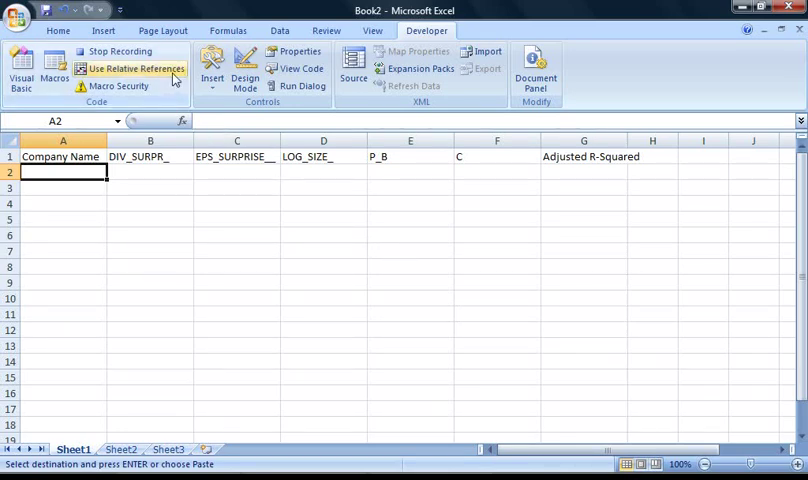
pyautogui.click(136, 69)
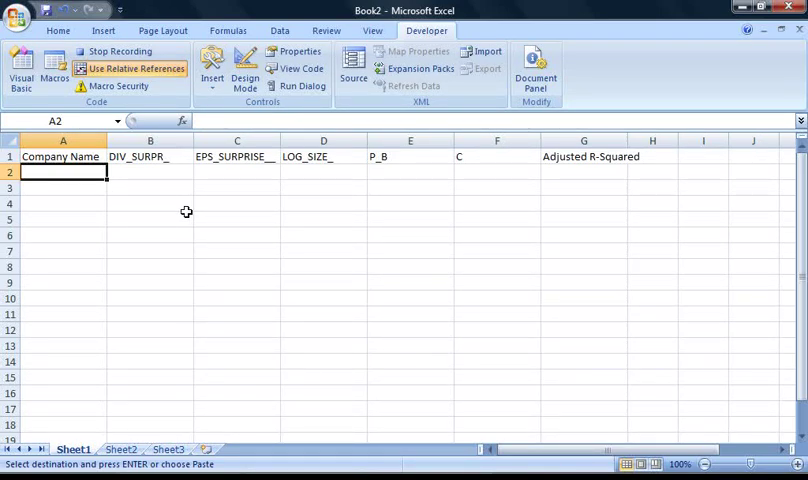
# Paste the copied Company 1 output into the results sheet at A3
pyautogui.click(78, 190)
pyautogui.rightClick(78, 190)
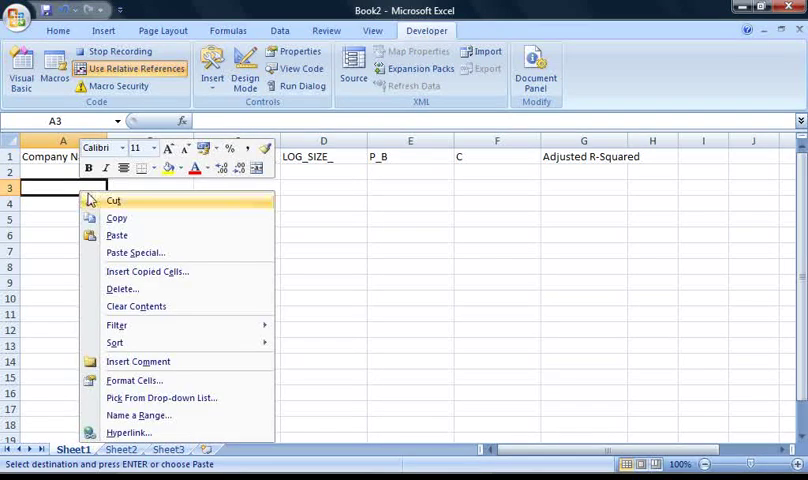
pyautogui.click(117, 235)
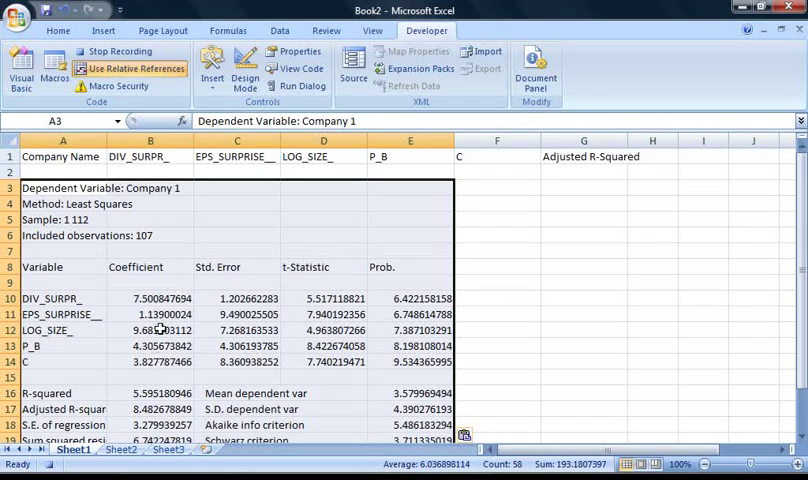
# Copy the coefficients B10:B14 and paste them transposed across row 2 from B2
pyautogui.moveTo(153, 301); pyautogui.dragTo(172, 362)
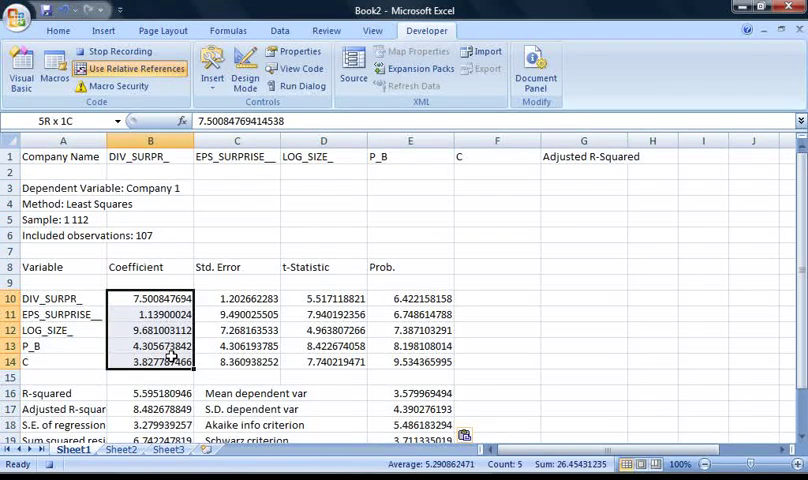
pyautogui.rightClick(163, 298)
pyautogui.click(220, 59)
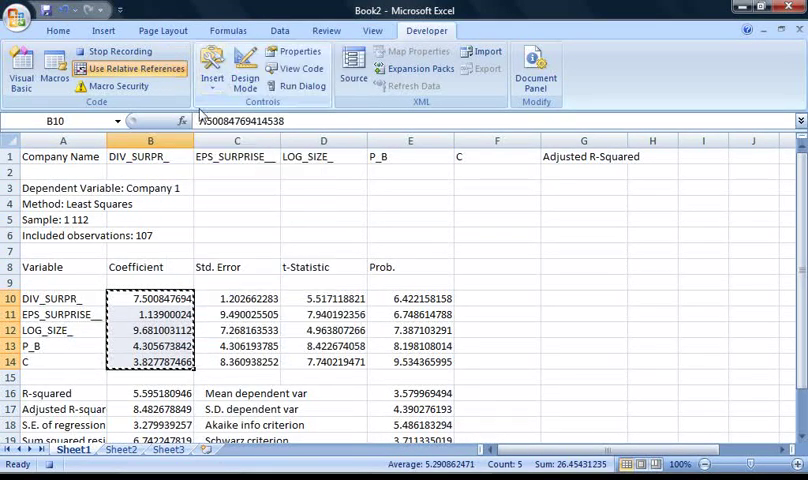
pyautogui.rightClick(163, 172)
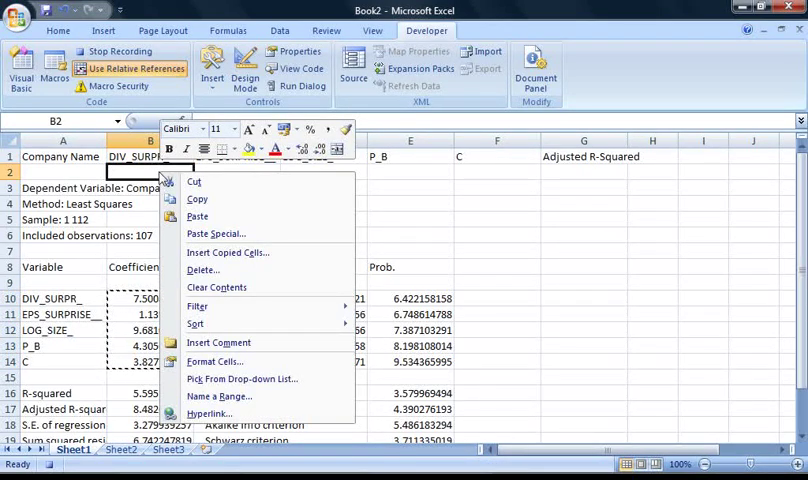
pyautogui.click(215, 233)
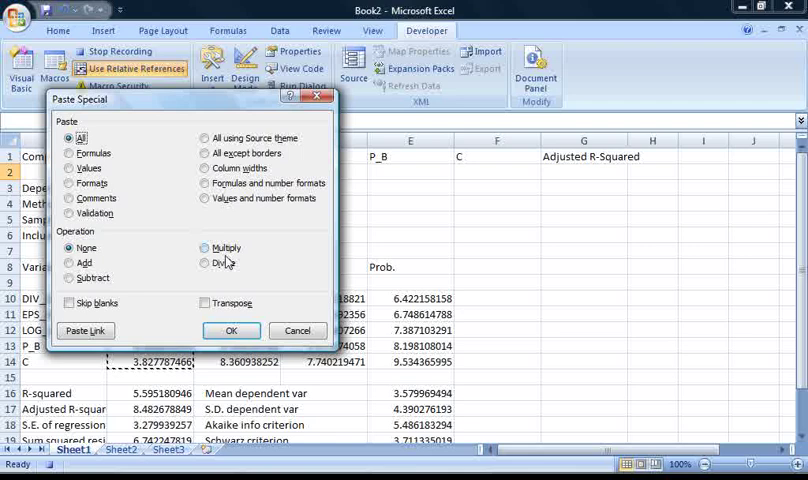
pyautogui.click(205, 303)
pyautogui.click(231, 331)
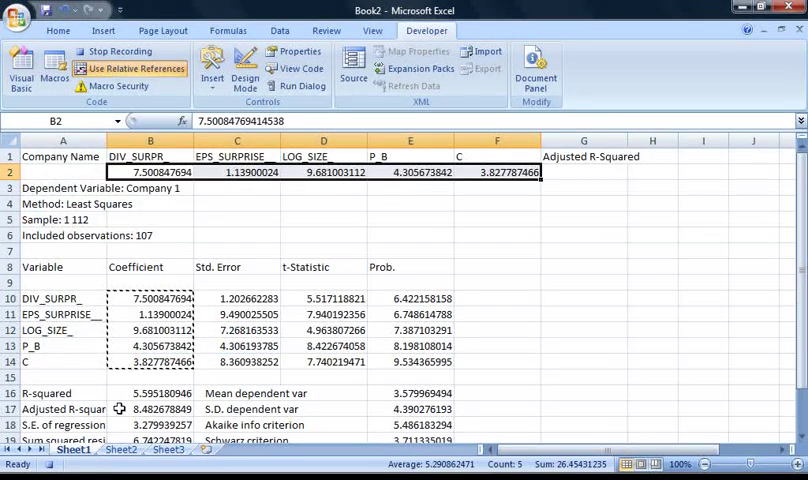
# Copy the adjusted R-squared from B17 into G2
pyautogui.rightClick(157, 409)
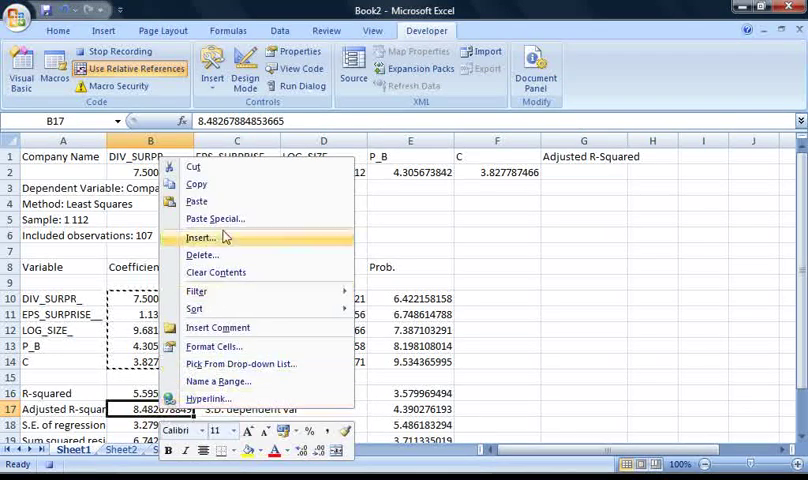
pyautogui.click(196, 184)
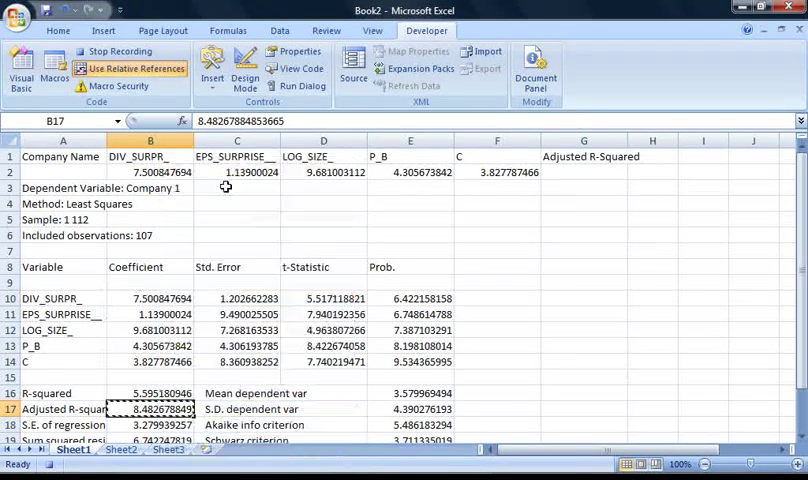
pyautogui.rightClick(562, 172)
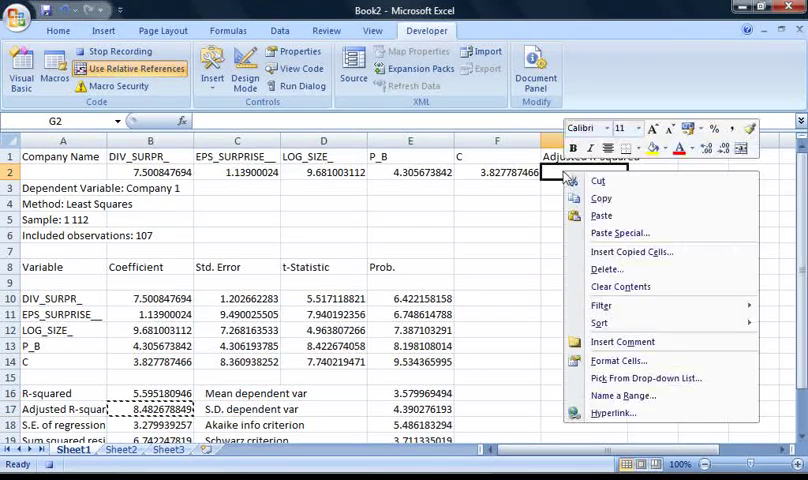
pyautogui.click(601, 215)
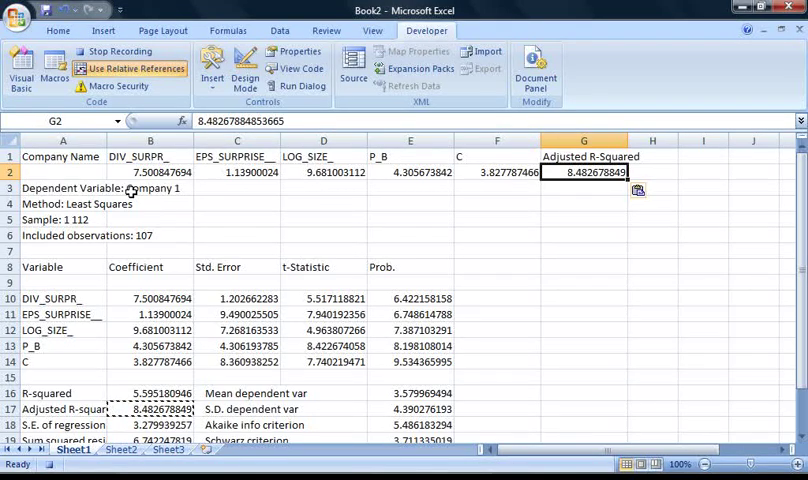
# Enter =SUBSTITUTE(A3,"Dependent Variable: ","") in A2 to show Company 1
pyautogui.click(50, 172)
pyautogui.doubleClick(50, 172)
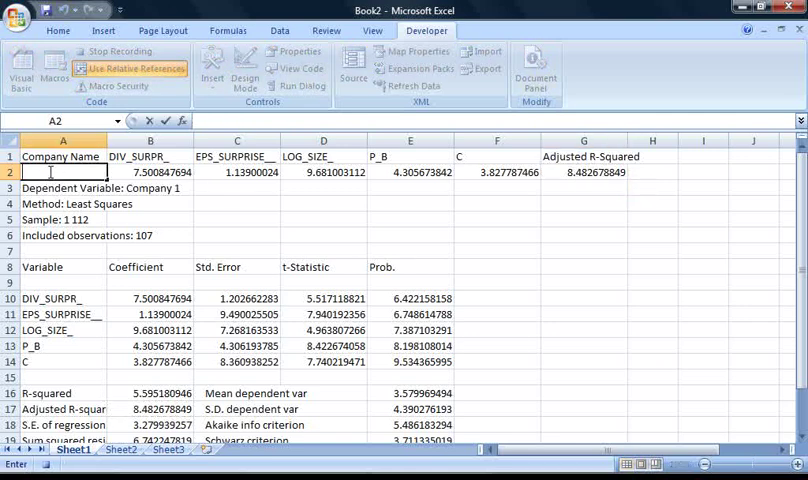
pyautogui.write('=sub')
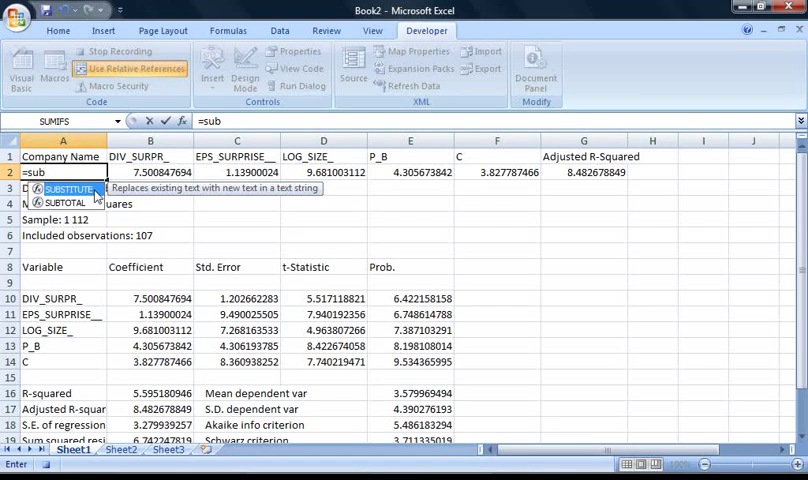
pyautogui.doubleClick(70, 188)
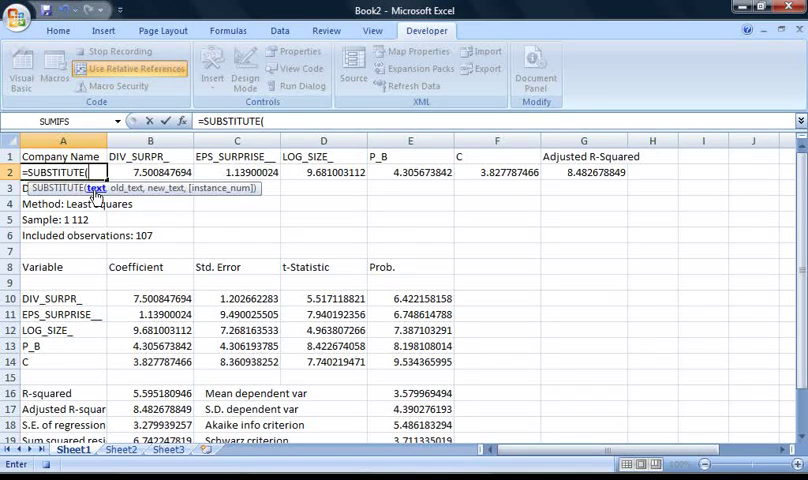
pyautogui.click(24, 190)
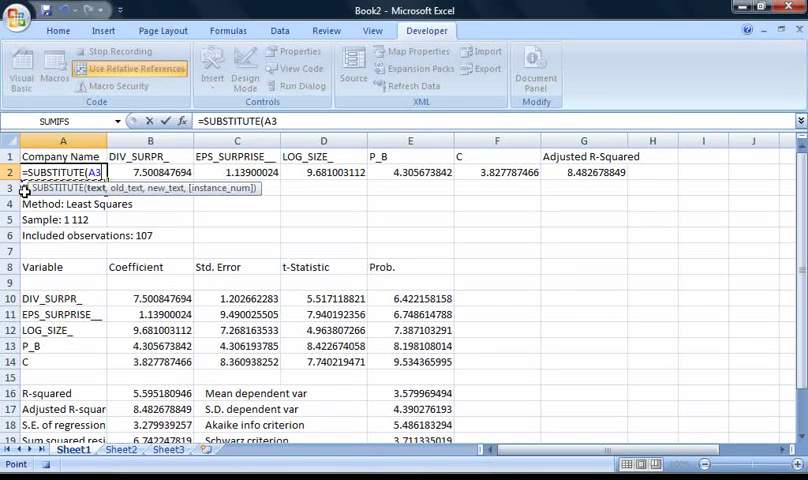
pyautogui.write(',')
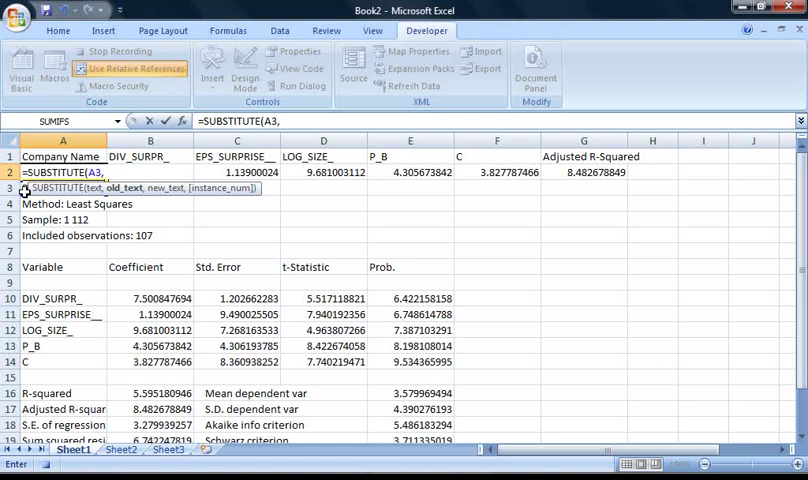
pyautogui.write('"')
pyautogui.write('Depend')
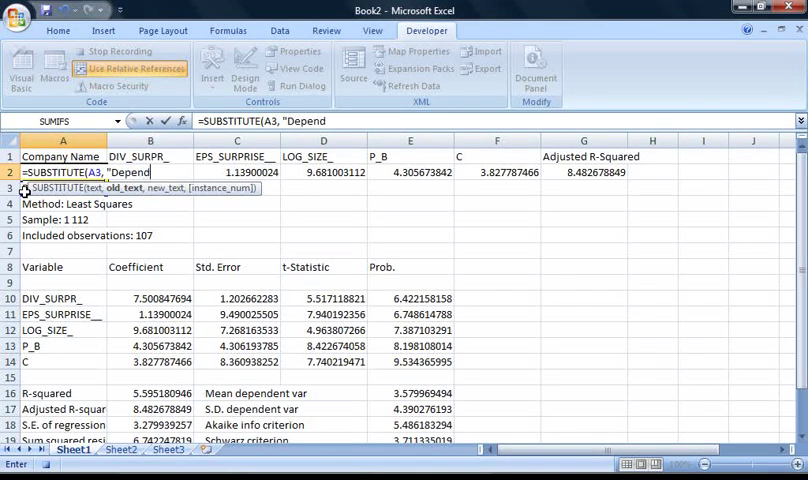
pyautogui.write('ent')
pyautogui.write(' Variable')
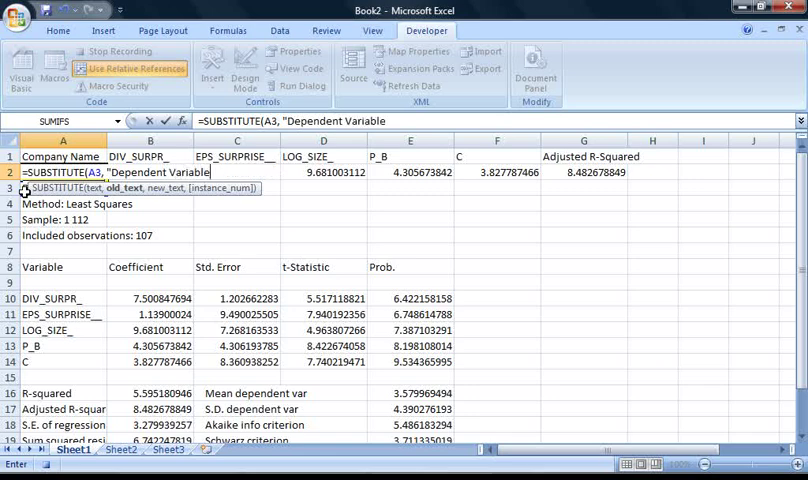
pyautogui.write(':')
pyautogui.write(' "')
pyautogui.write(',')
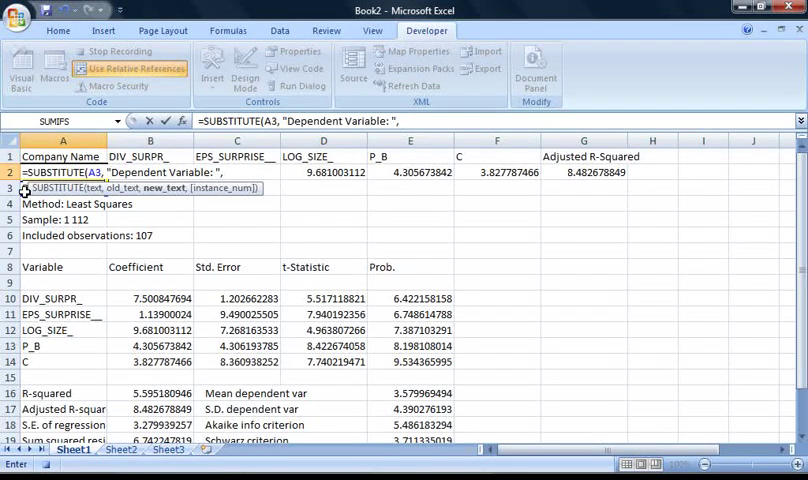
pyautogui.write('""')
pyautogui.press('Return')
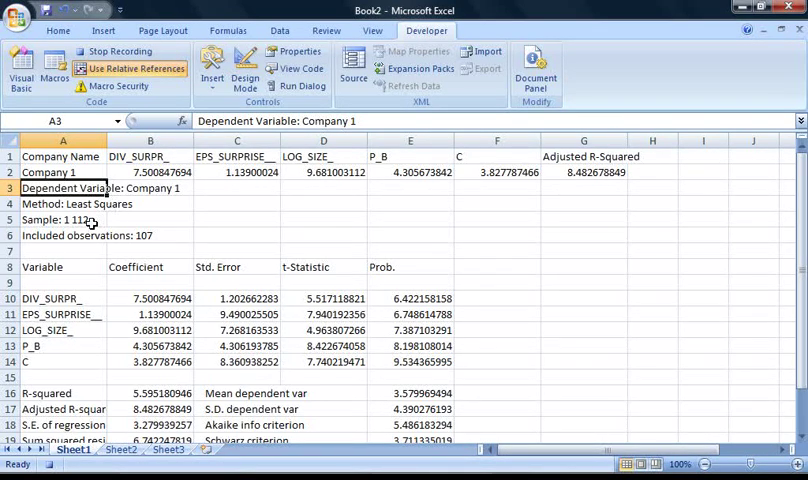
# Replace the A2 formula with its plain value Company 1 via Paste Special Values
pyautogui.rightClick(72, 174)
pyautogui.click(100, 202)
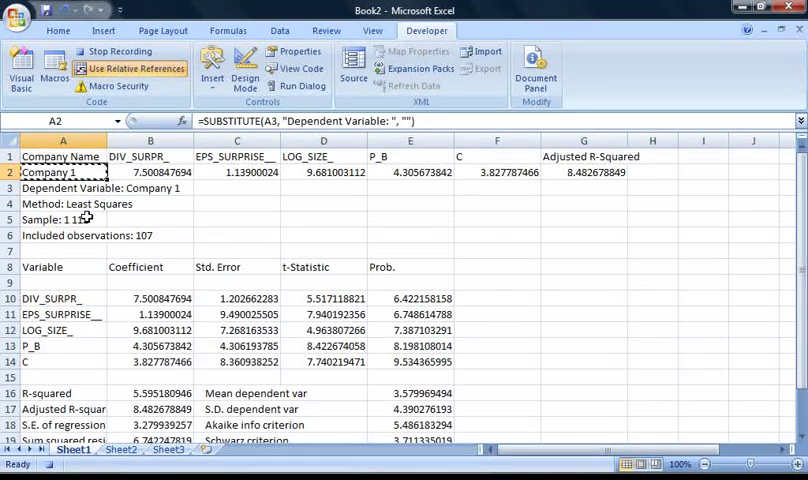
pyautogui.rightClick(62, 173)
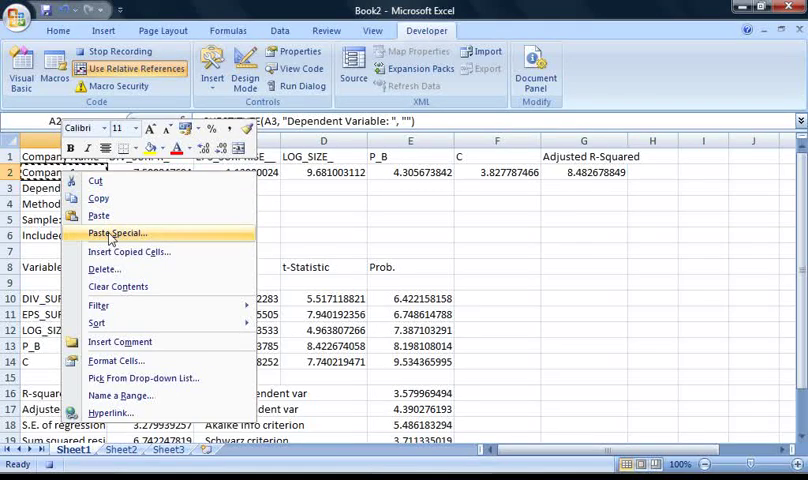
pyautogui.click(116, 233)
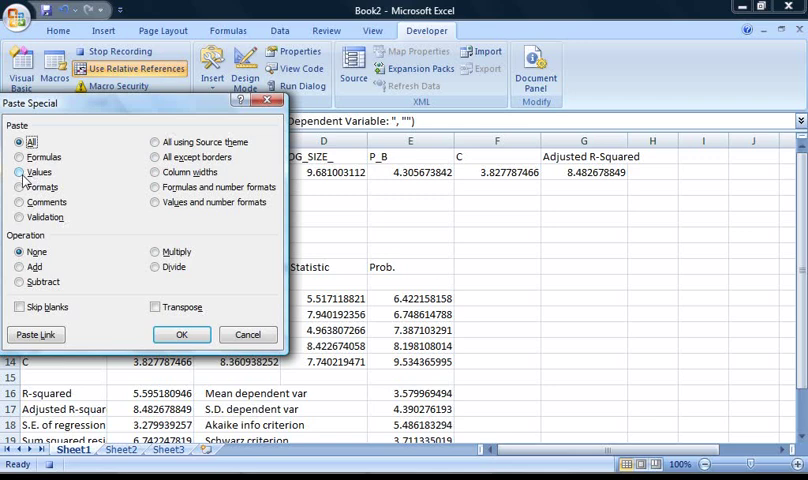
pyautogui.click(19, 172)
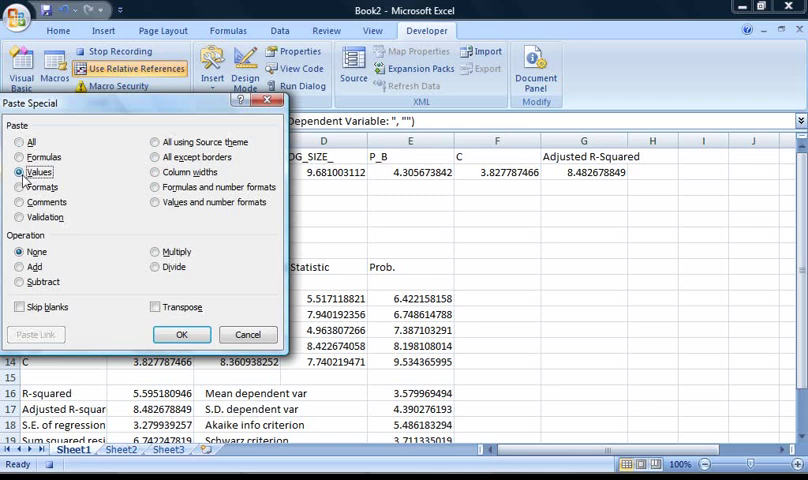
pyautogui.click(183, 334)
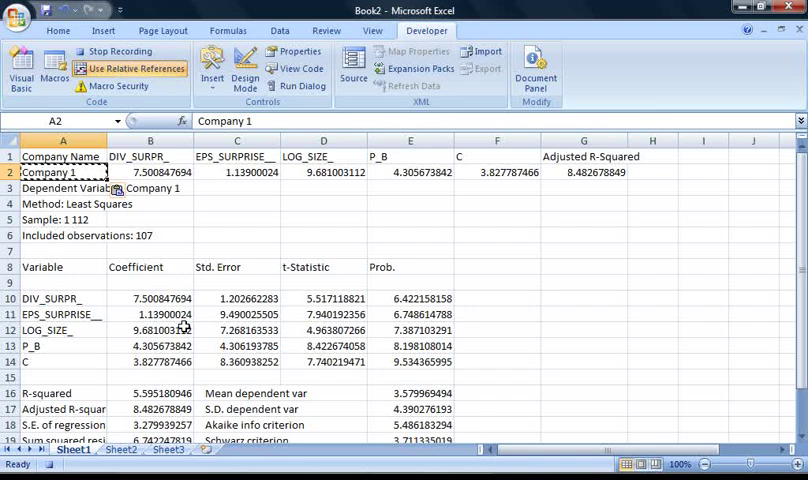
# Delete the pasted regression output in A3:E21 and leave A3 selected
pyautogui.moveTo(45, 188)
pyautogui.mouseDown()
pyautogui.moveTo(150, 228)
pyautogui.moveTo(386, 295)
pyautogui.mouseUp()
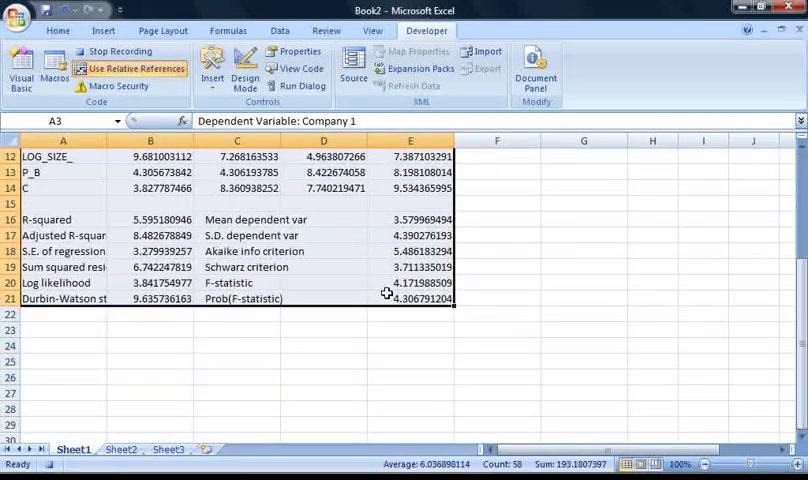
pyautogui.press('Delete')
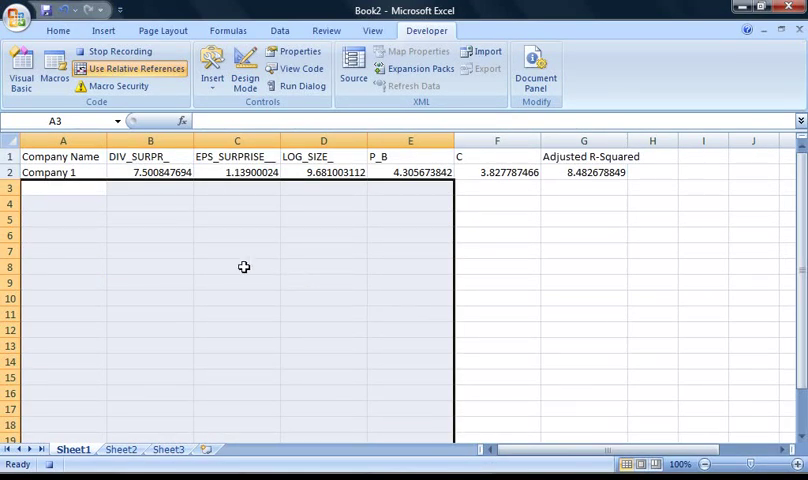
pyautogui.click(47, 189)
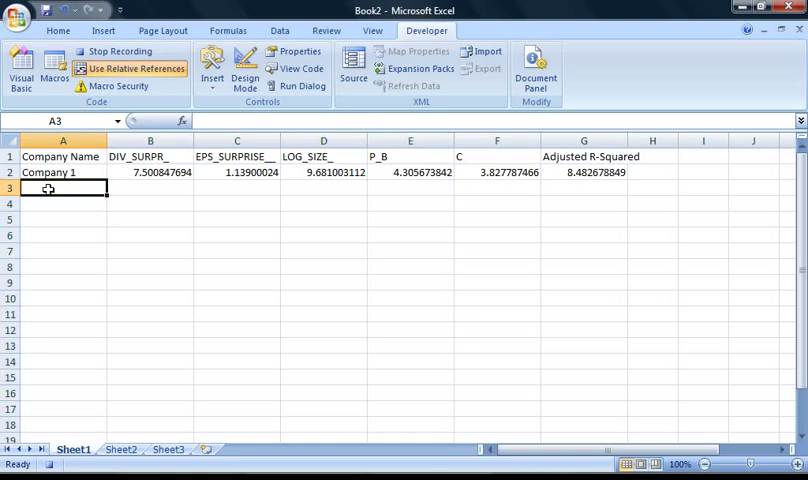
# Stop recording the macro and switch to the EviewsOutputs workbook
pyautogui.click(120, 52)
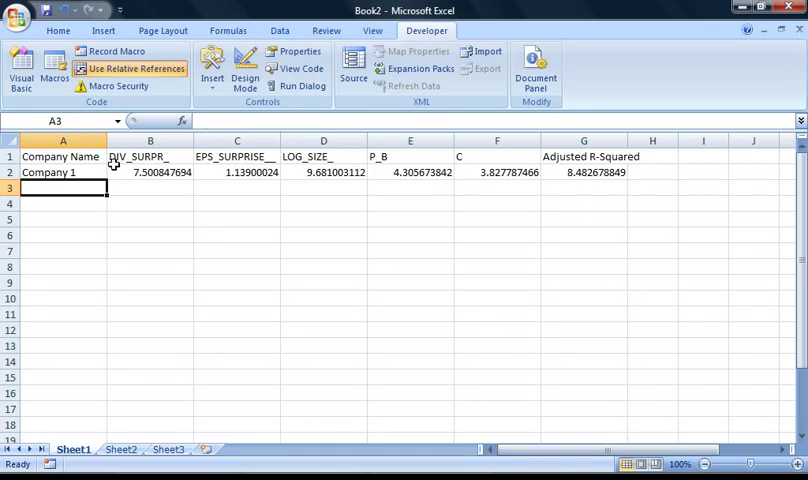
pyautogui.hotkey('ctrl', 'Tab')
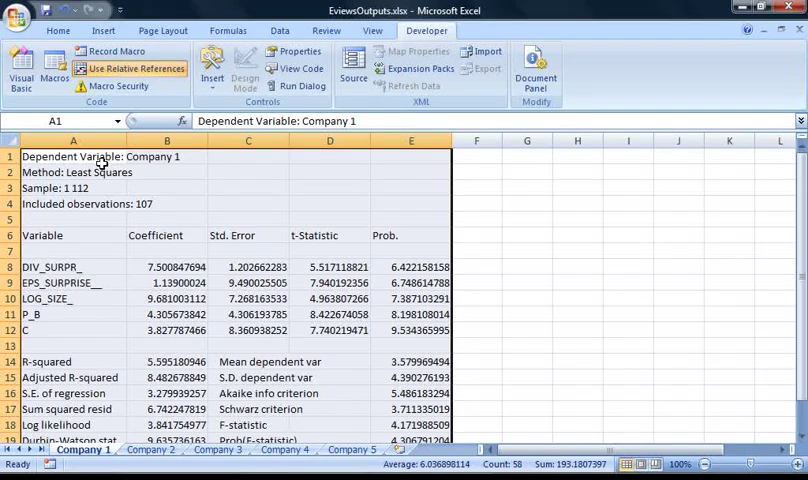
# Copy the Company 1 output and run the macro to fill row 3, then return to EviewsOutputs
pyautogui.rightClick(101, 164)
pyautogui.click(140, 188)
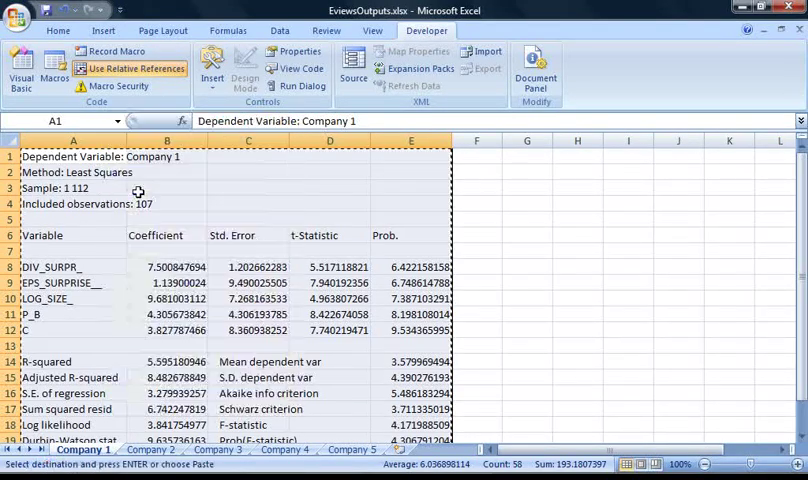
pyautogui.hotkey('ctrl', 'Tab')
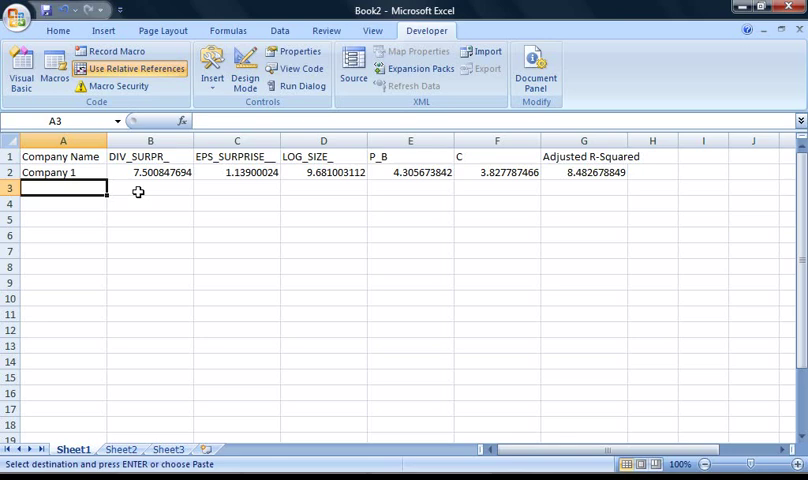
pyautogui.press('Return')
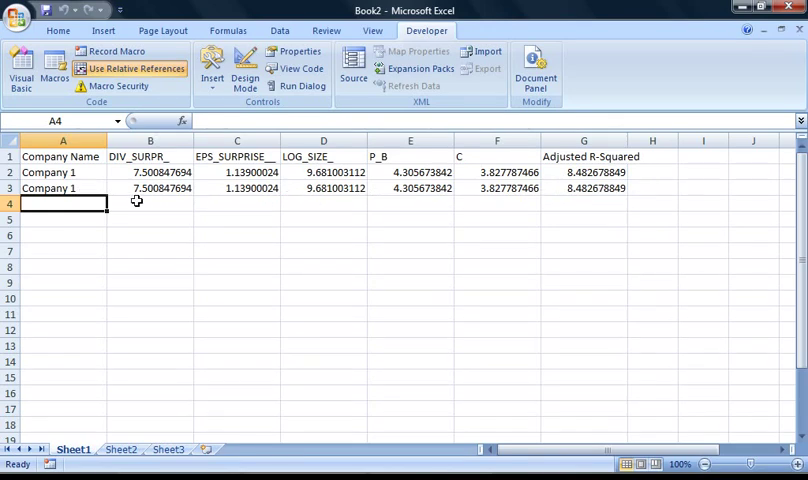
pyautogui.hotkey('ctrl', 'Tab')
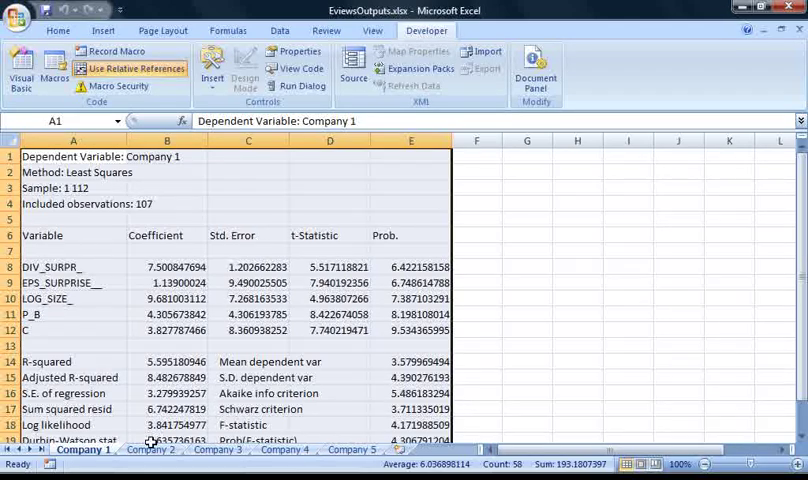
# Copy the Company 2 sheet's output and run the macro to fill row 4 of the results
pyautogui.click(153, 450)
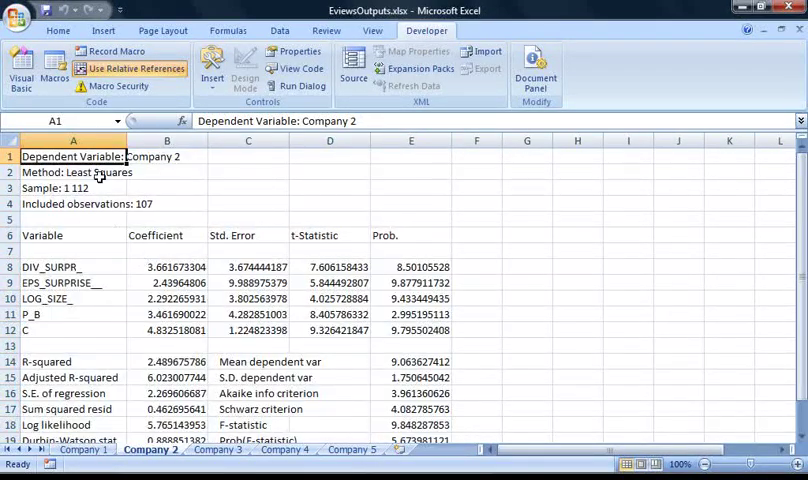
pyautogui.moveTo(84, 157); pyautogui.dragTo(398, 411)
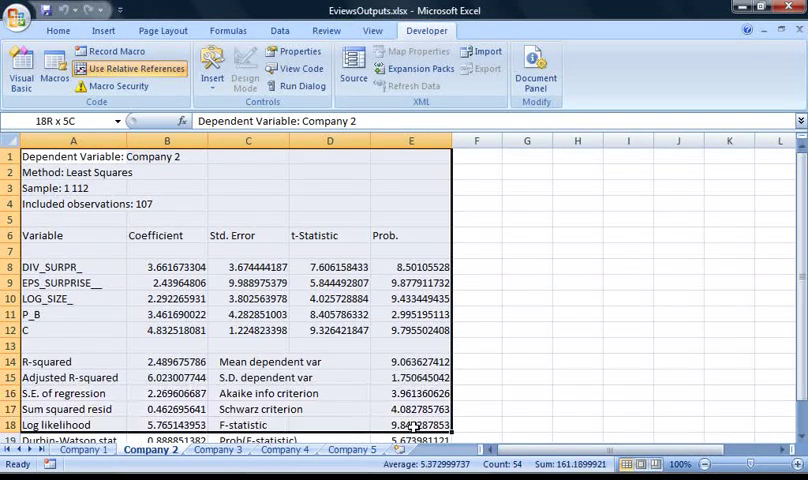
pyautogui.rightClick(345, 358)
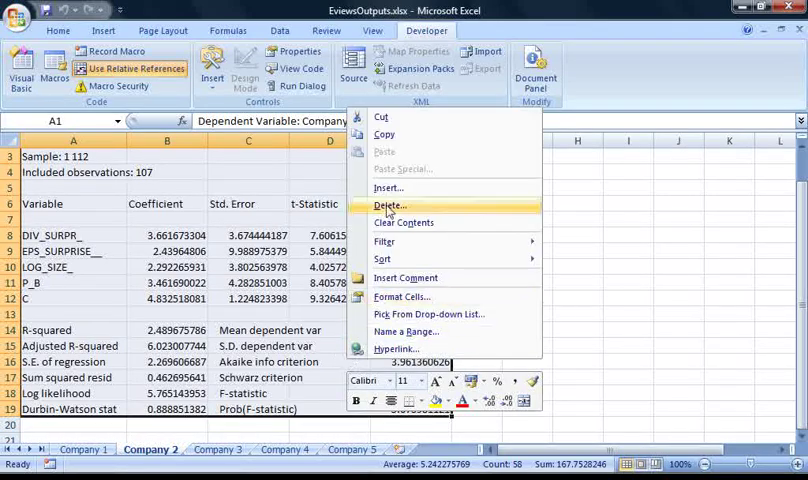
pyautogui.click(384, 141)
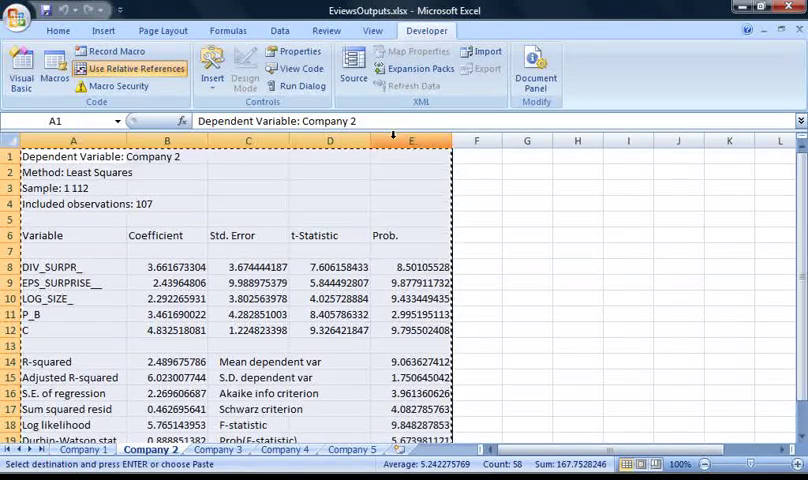
pyautogui.hotkey('alt', 'Tab')
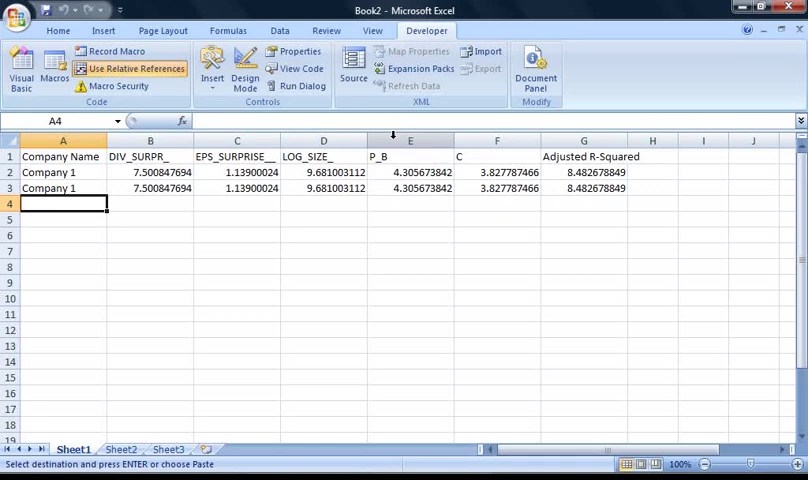
pyautogui.press('Return')
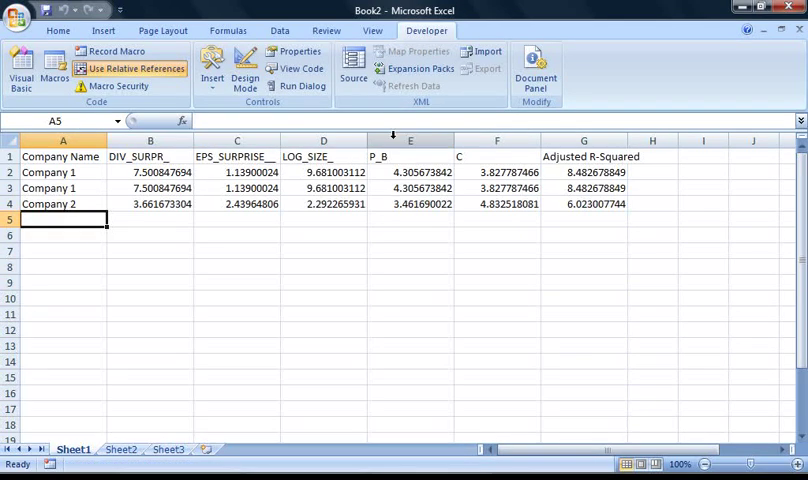